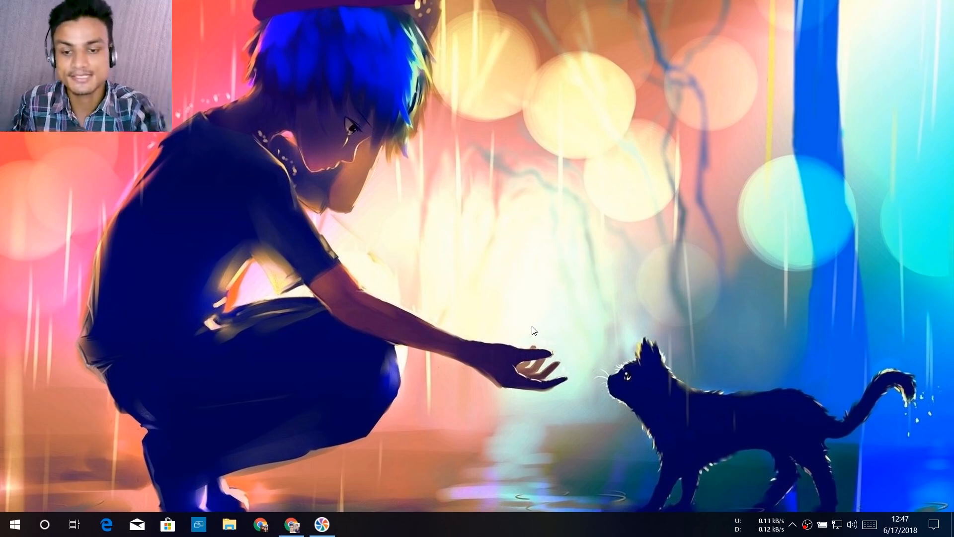
Switch to Chrome and download the Rufus 3.0 executable from the Rufus website's Download section.
left_click(292, 525)
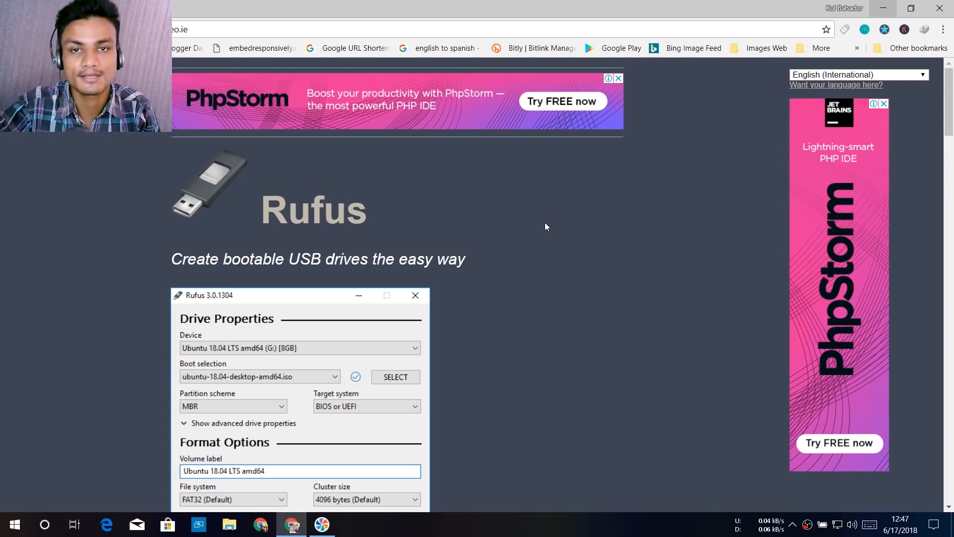
scroll(542, 246, "down", 3)
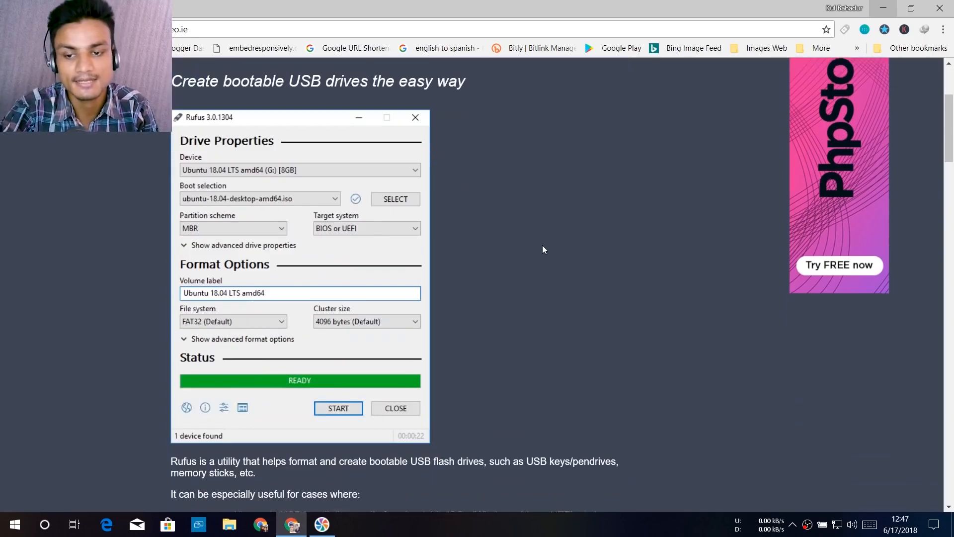
scroll(546, 234, "down", 7)
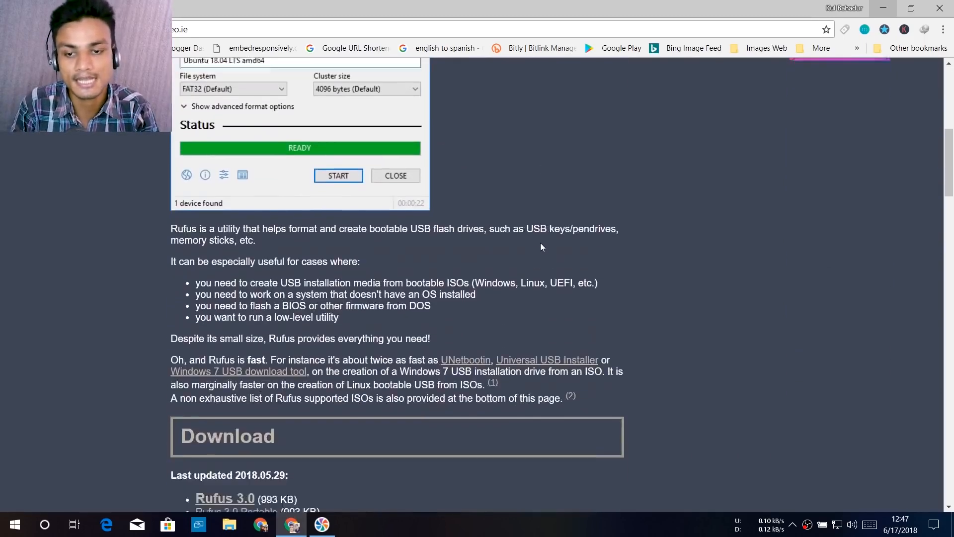
left_click_drag(320, 232, 173, 227)
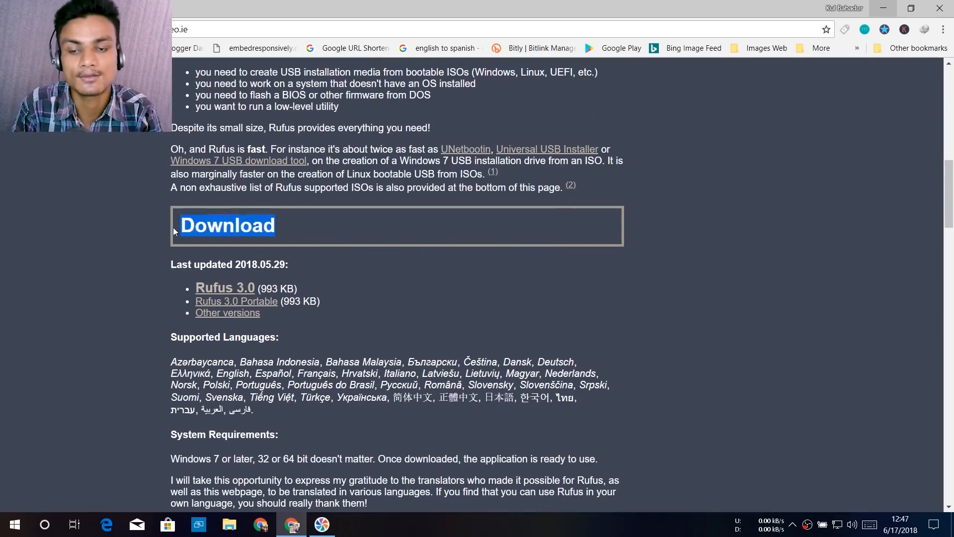
left_click(341, 235)
scroll(328, 208, "down", 2)
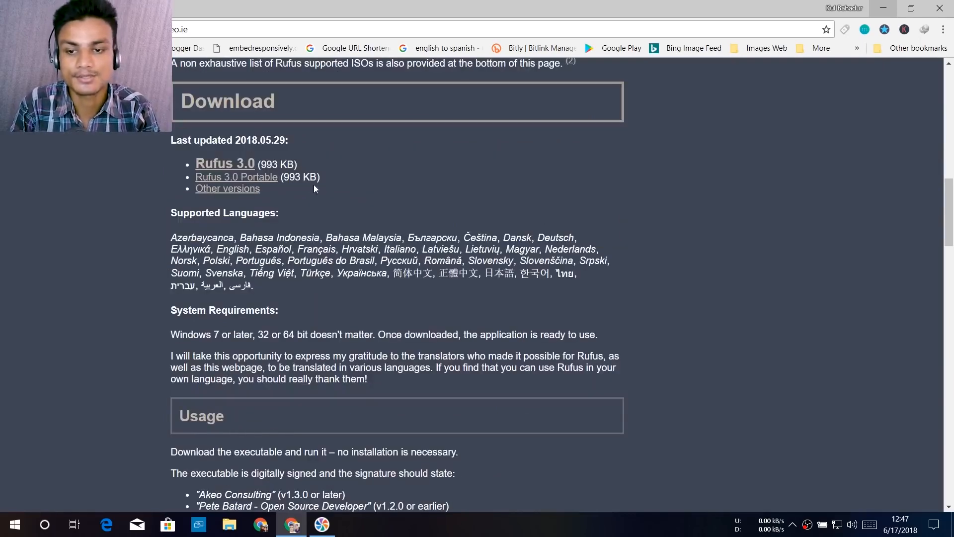
left_click(213, 167)
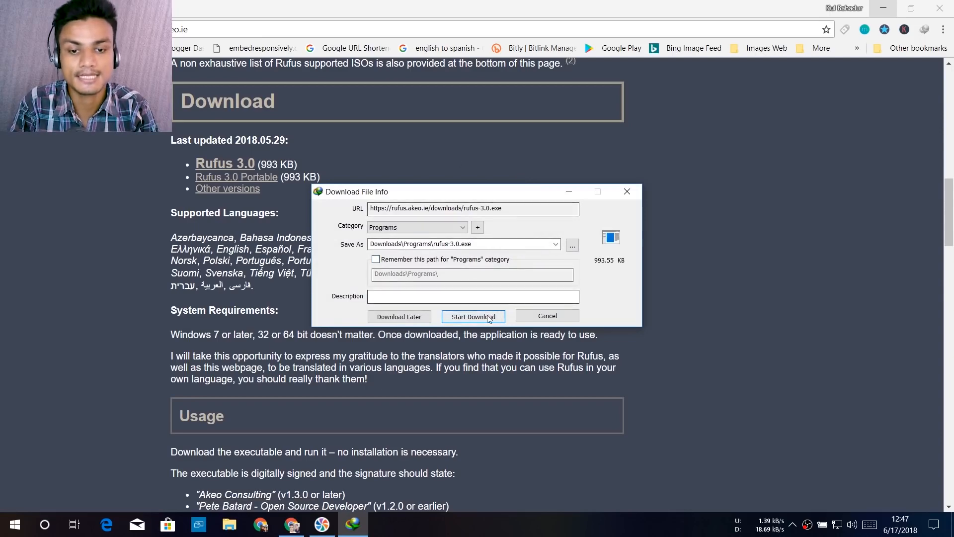
left_click(473, 316)
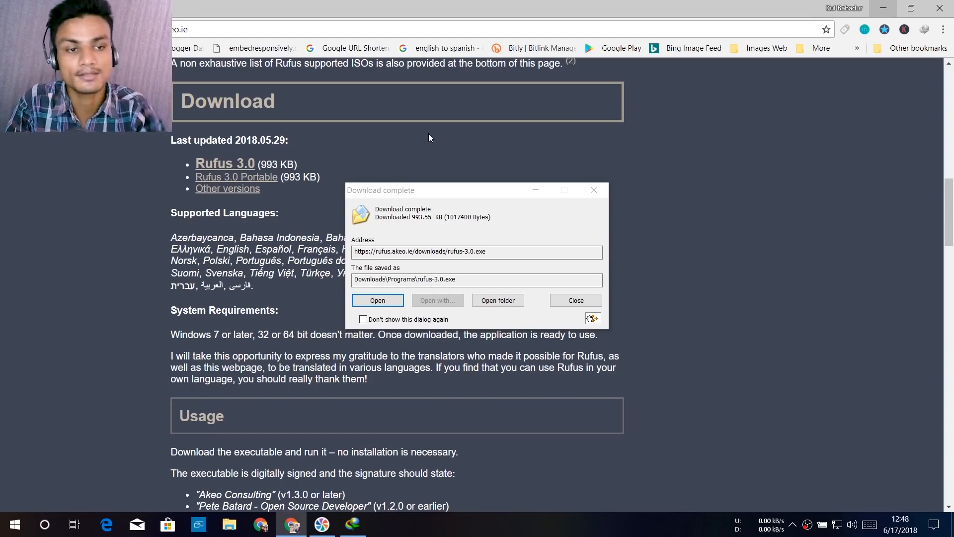
Minimize the browser, launch the downloaded rufus-3.0.exe and reposition its window on the desktop.
left_click(883, 7)
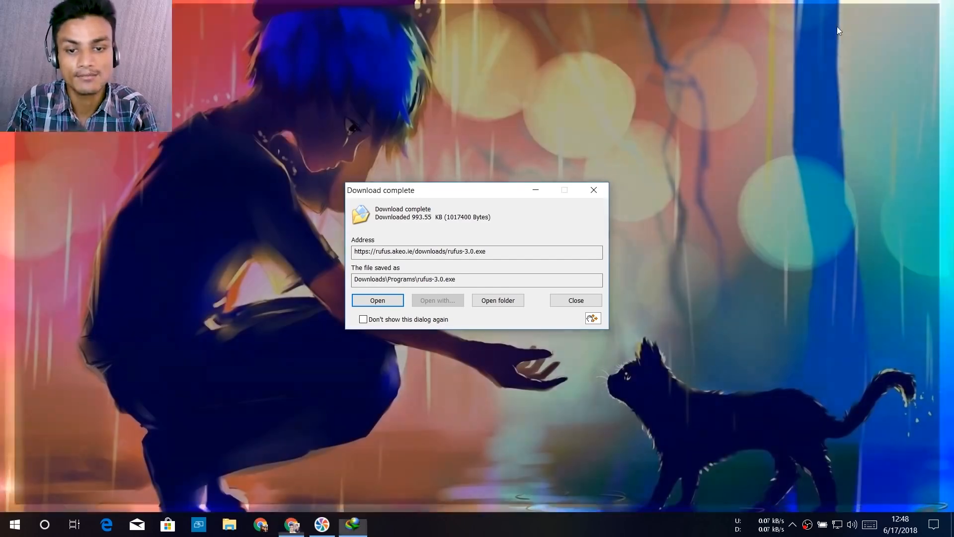
left_click(386, 300)
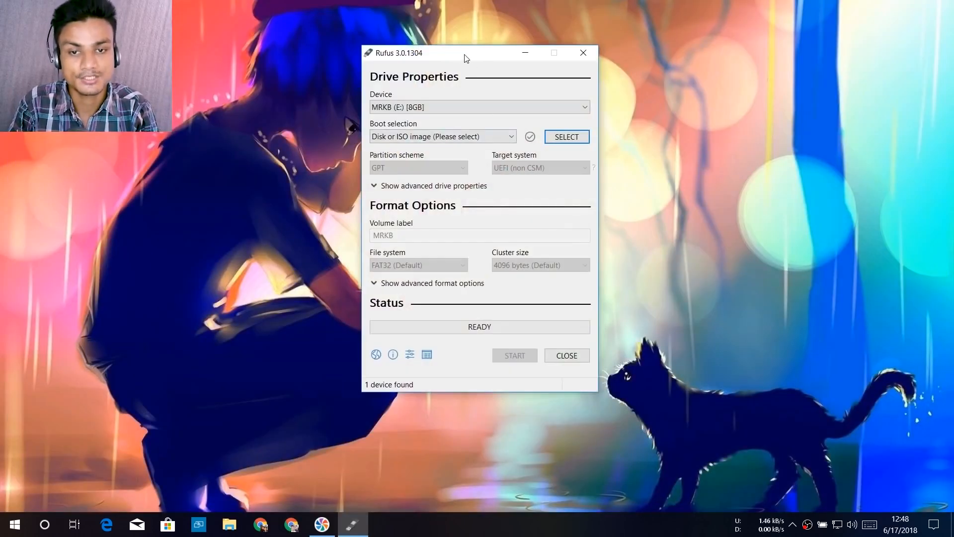
left_click_drag(448, 56, 535, 64)
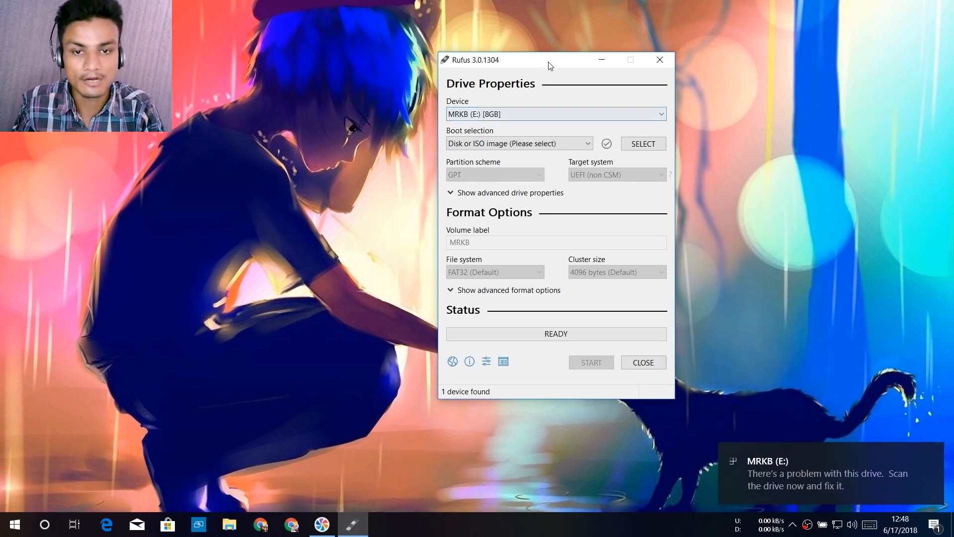
left_click_drag(549, 62, 433, 67)
Check in the device list that the 8 GB USB drive MRKB (E:) is the selected target.
left_click(392, 120)
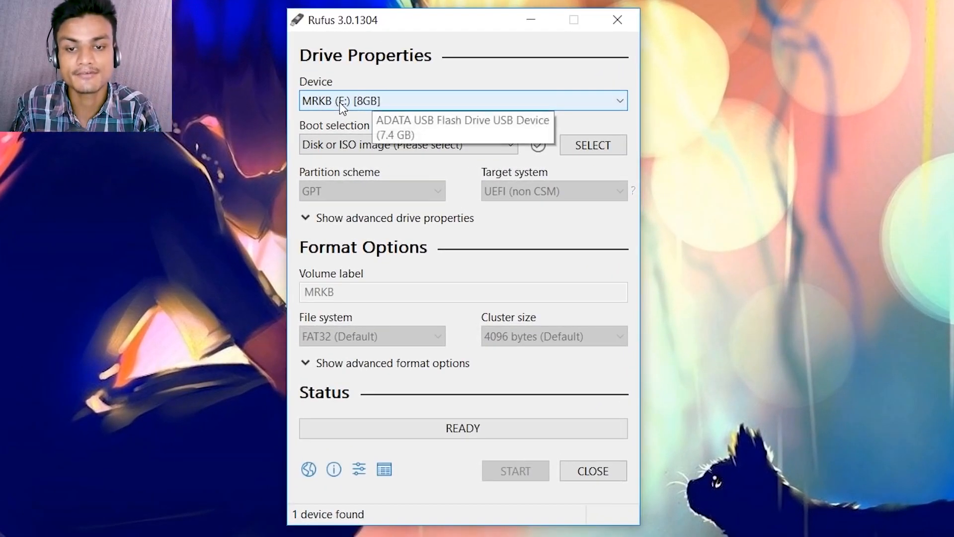
left_click(387, 110)
left_click(388, 111)
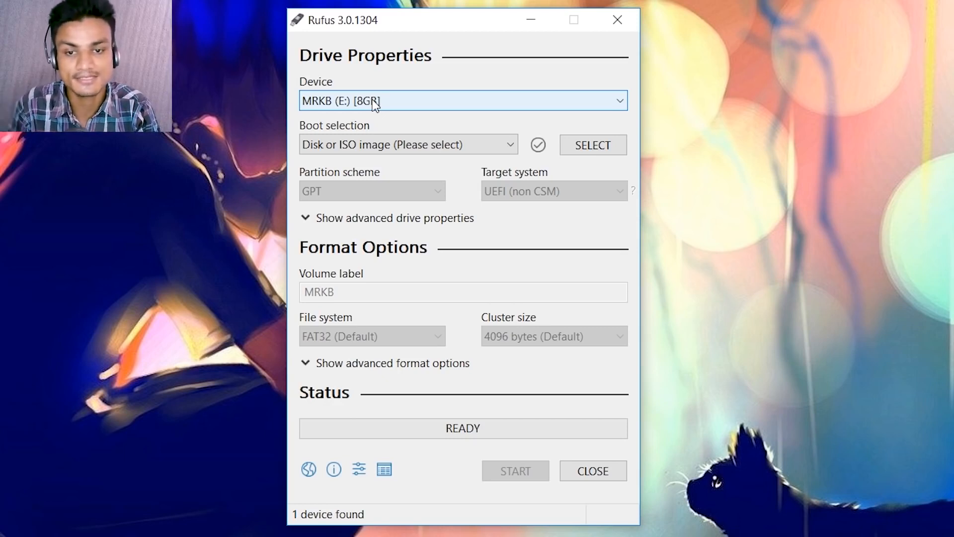
left_click(373, 99)
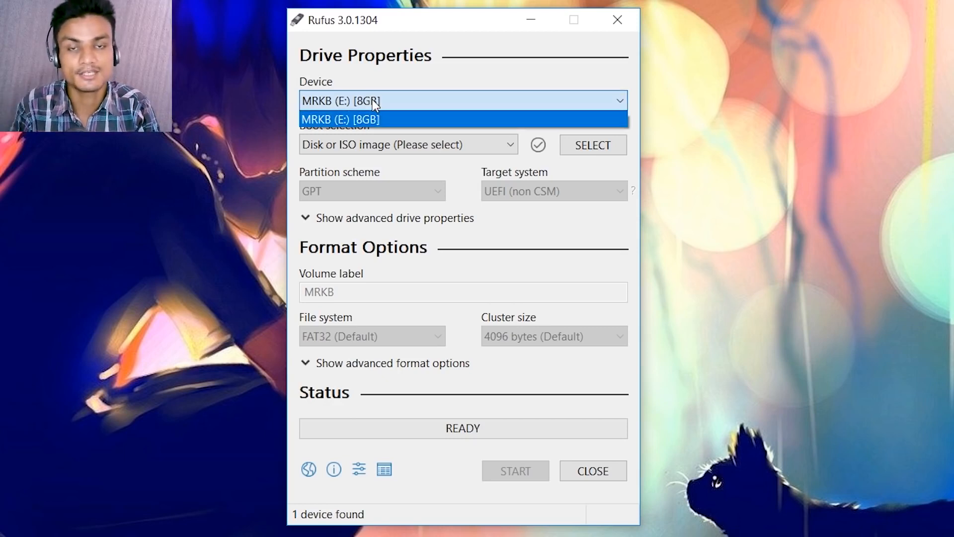
left_click(372, 99)
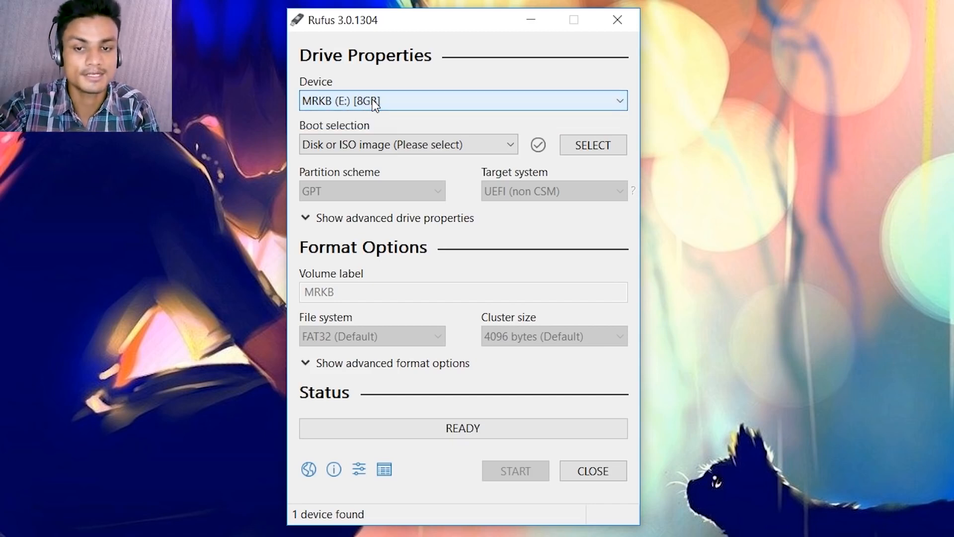
left_click(373, 100)
left_click(372, 99)
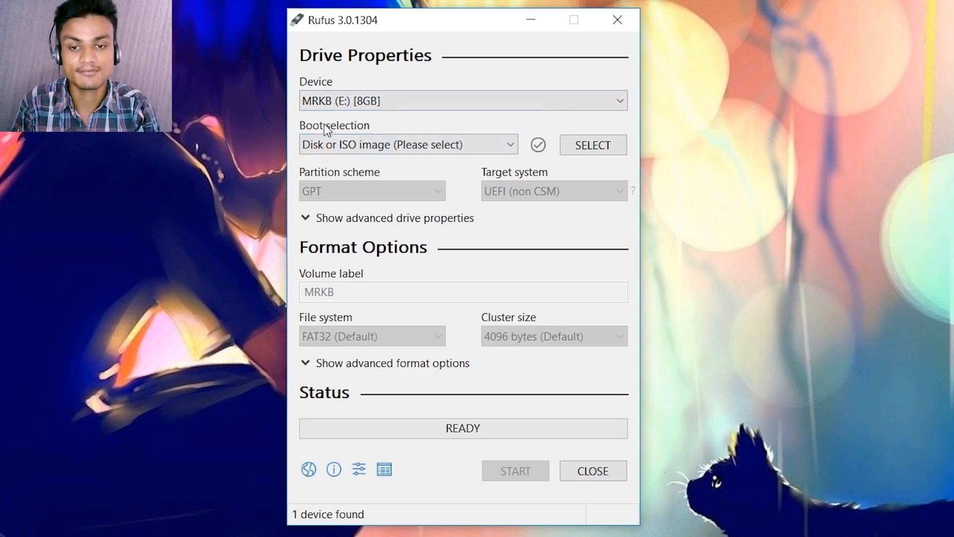
Set the boot selection to Disk or ISO image and load Windows 10 April Updated.iso from the OS folder.
left_click(349, 144)
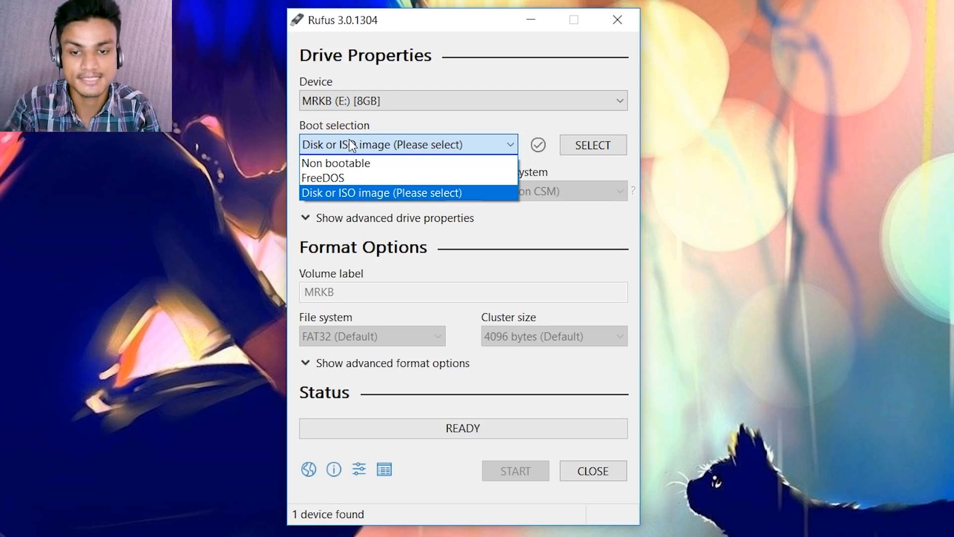
left_click(367, 193)
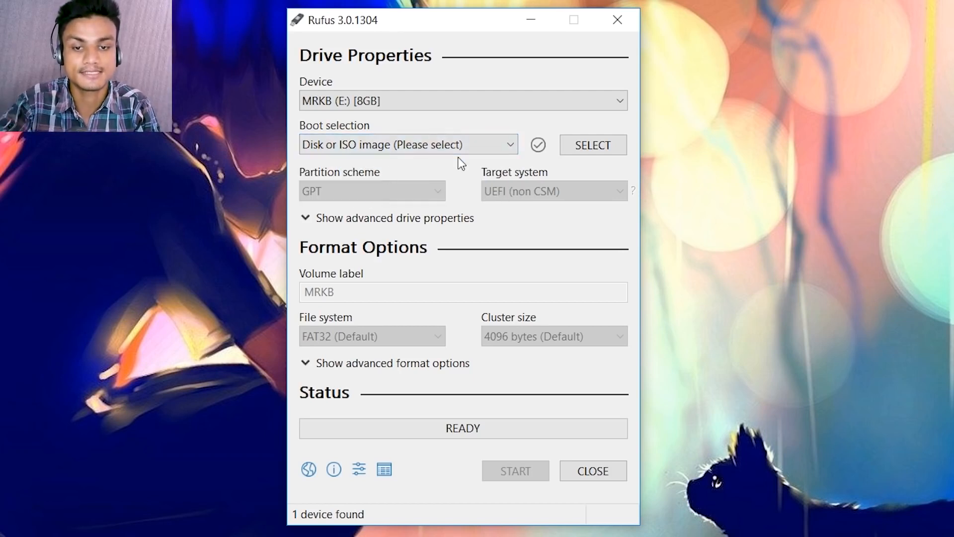
left_click(593, 145)
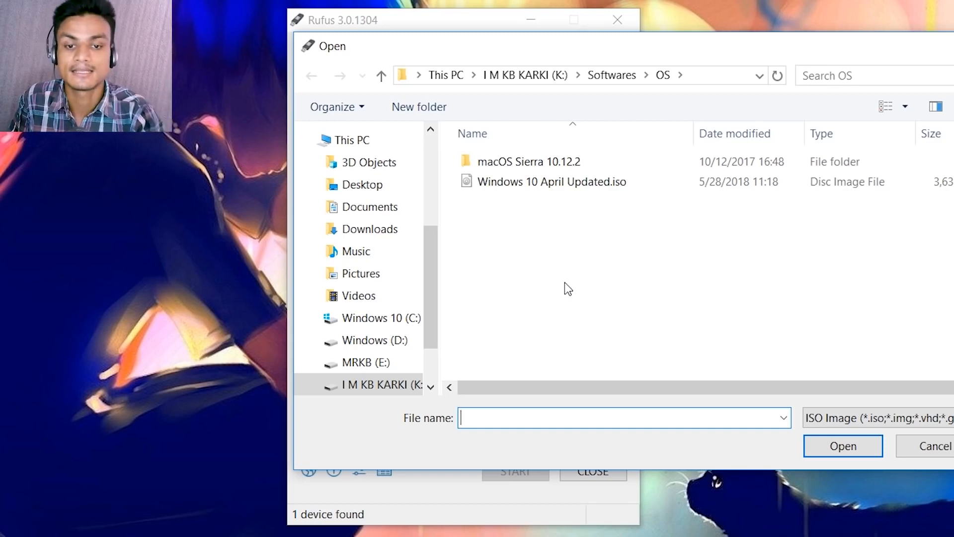
left_click(543, 188)
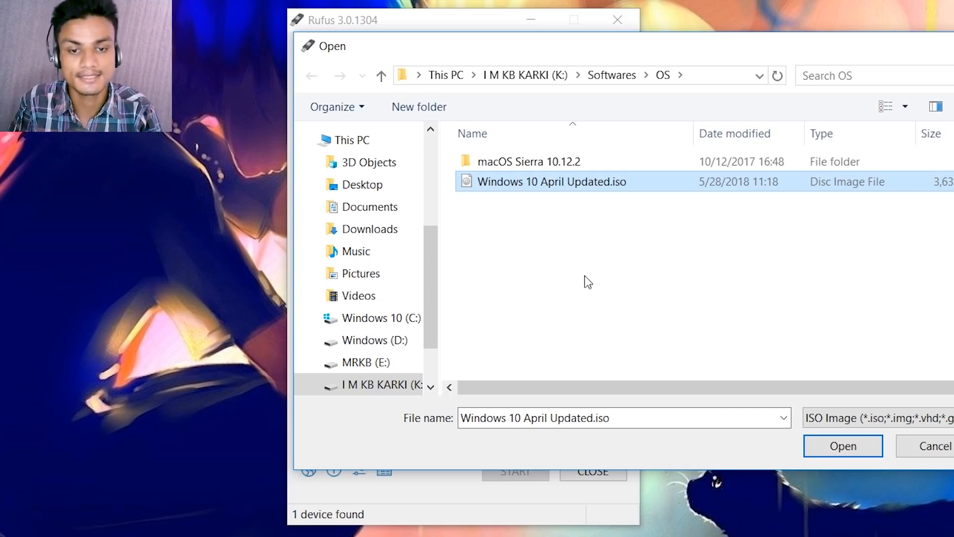
left_click(852, 448)
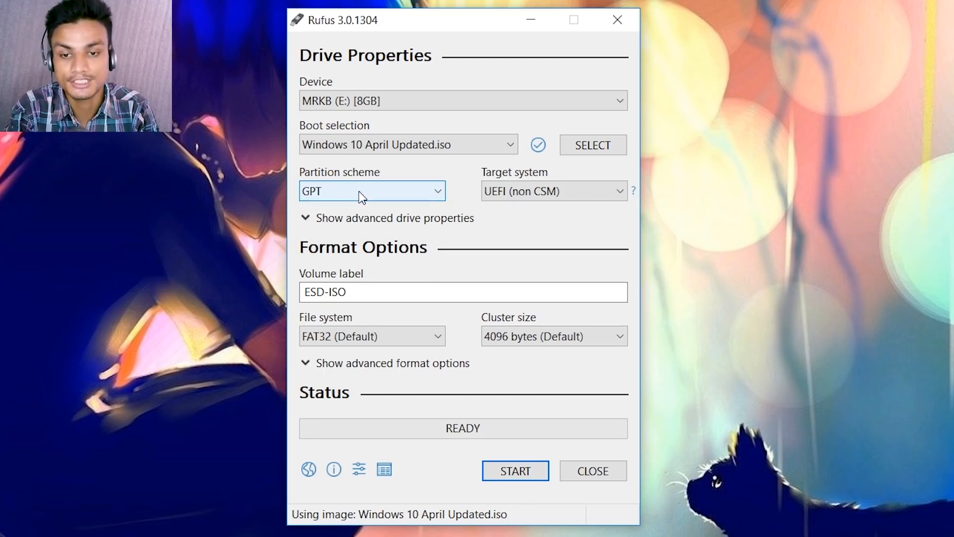
Try the MBR partition scheme in place of GPT to compare their settings, ending on GPT.
left_click(359, 192)
left_click(358, 207)
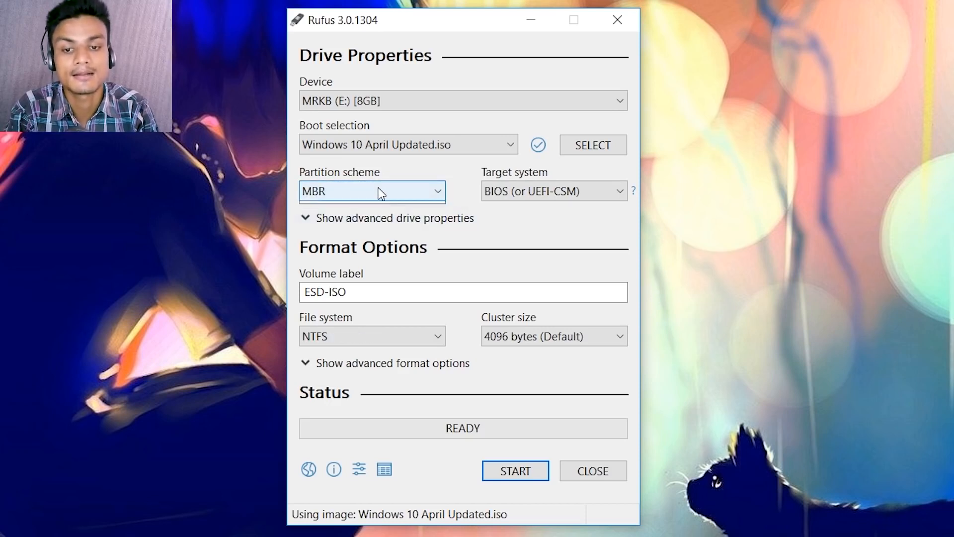
left_click(379, 188)
left_click(352, 221)
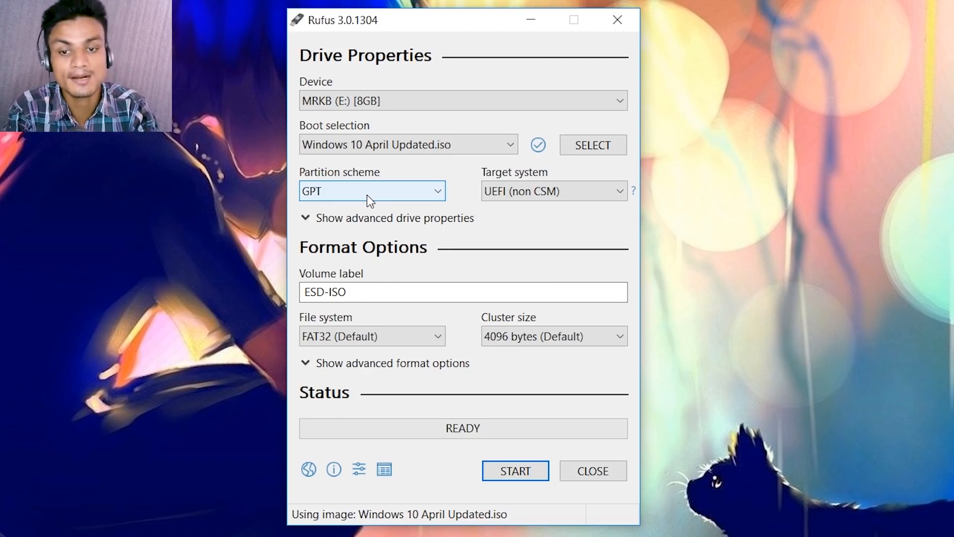
left_click(367, 195)
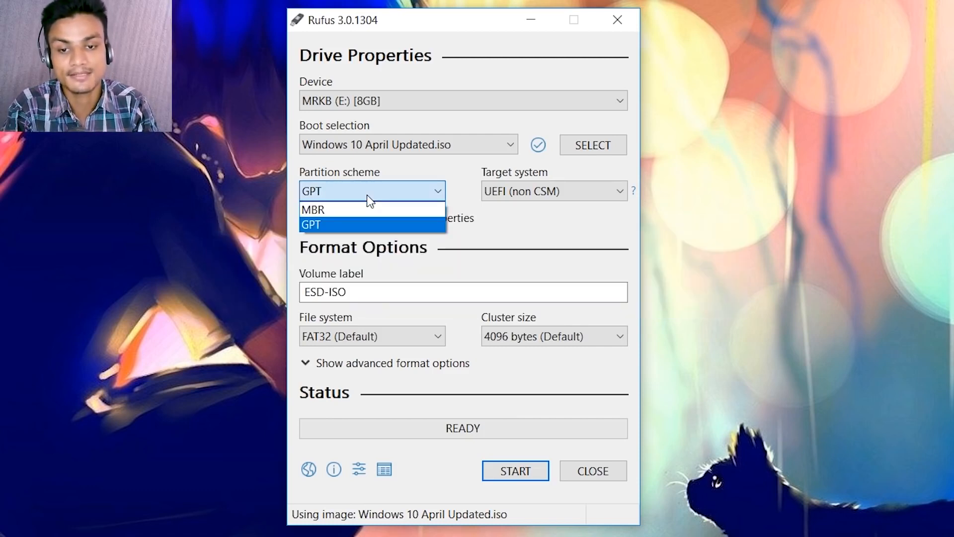
left_click(355, 209)
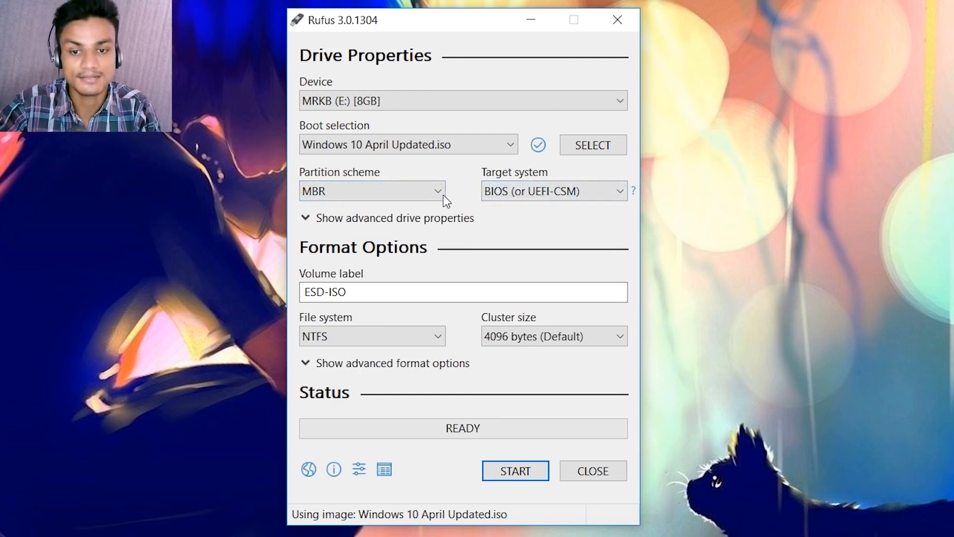
left_click(385, 192)
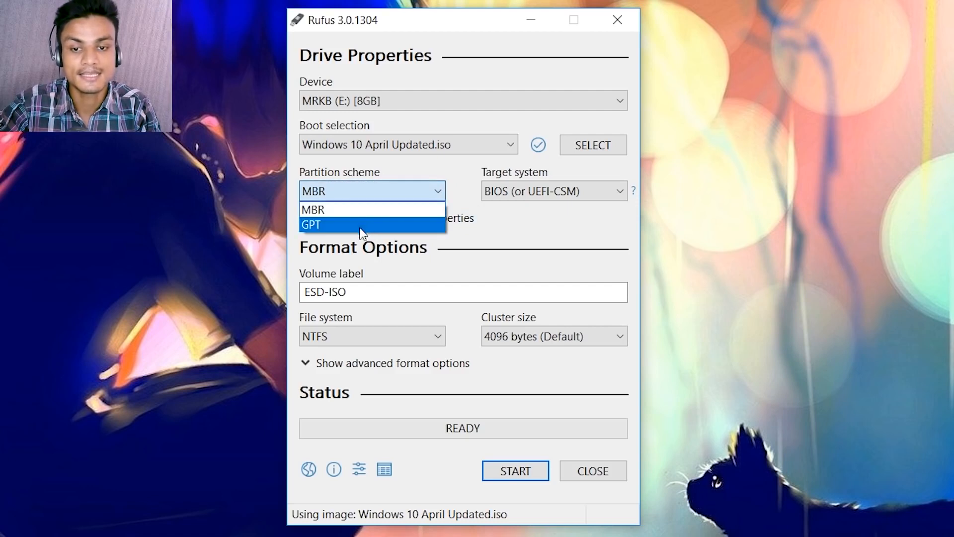
left_click(361, 226)
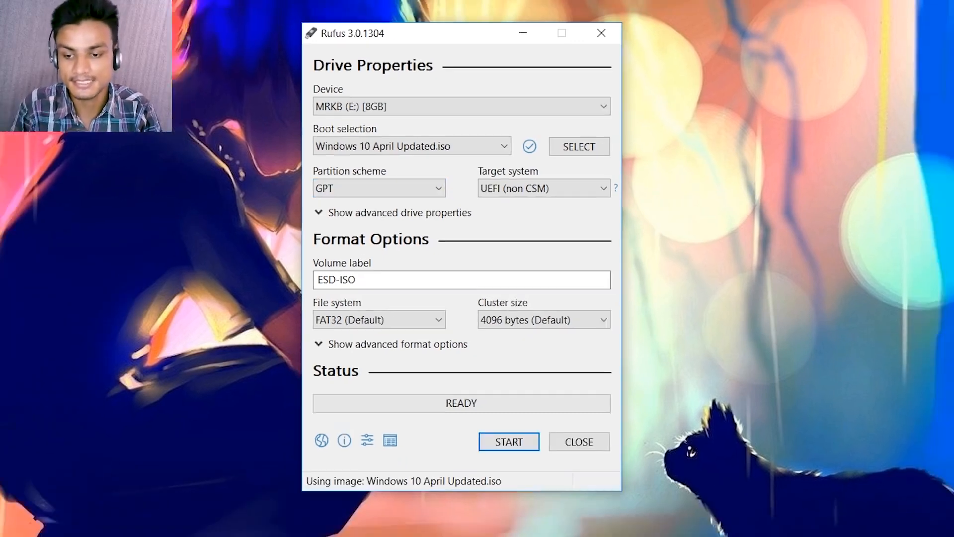
Search Windows for "disk", open Create and format hard disk partitions, and reposition the Disk Management window.
left_click(45, 525)
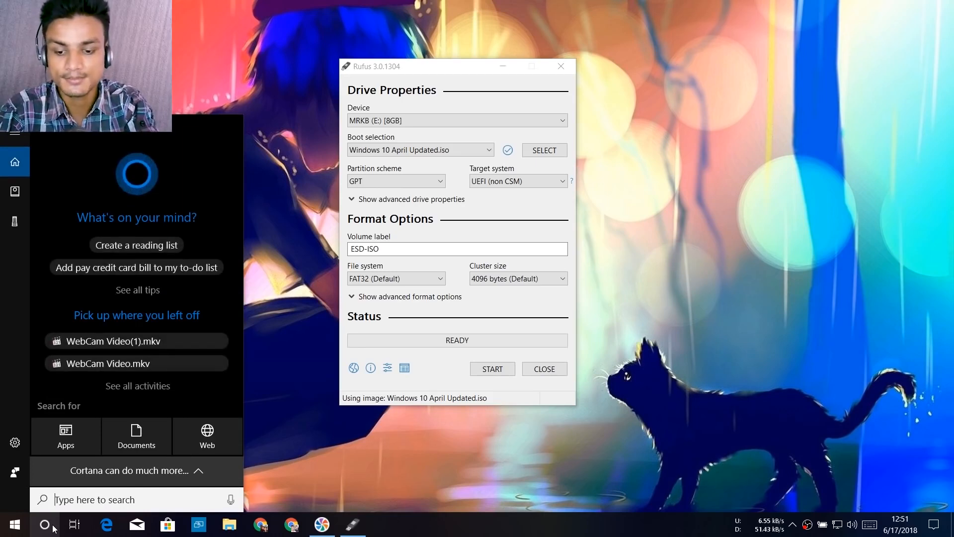
type("di")
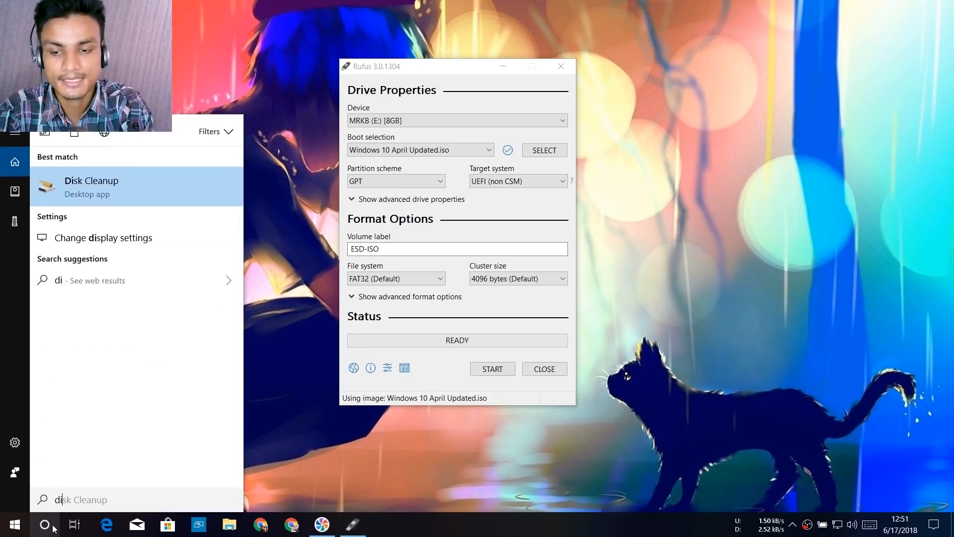
type("sk")
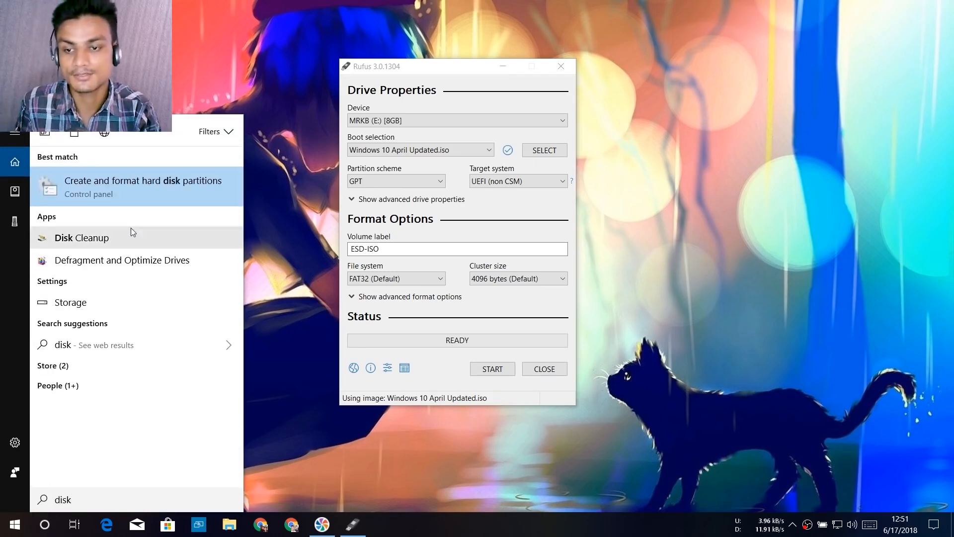
left_click(144, 186)
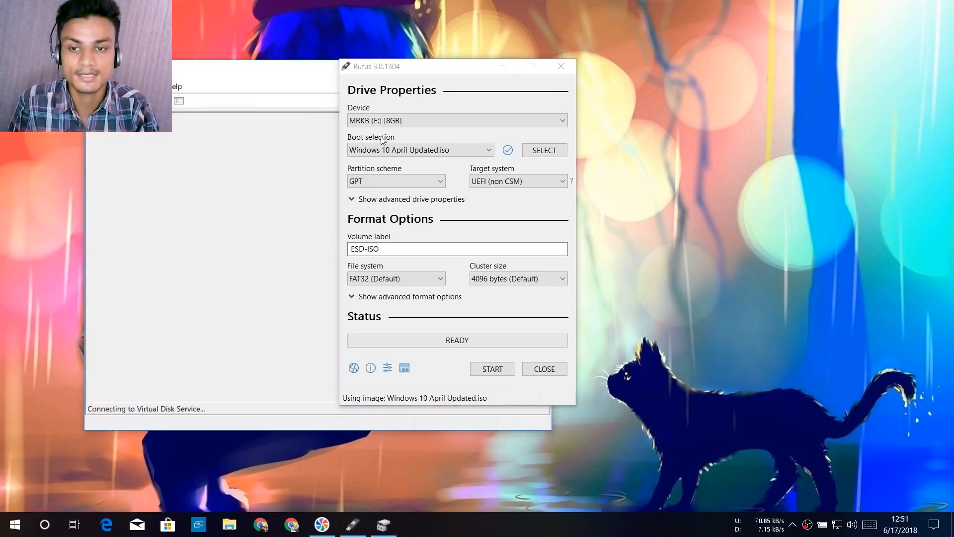
left_click_drag(217, 75, 392, 70)
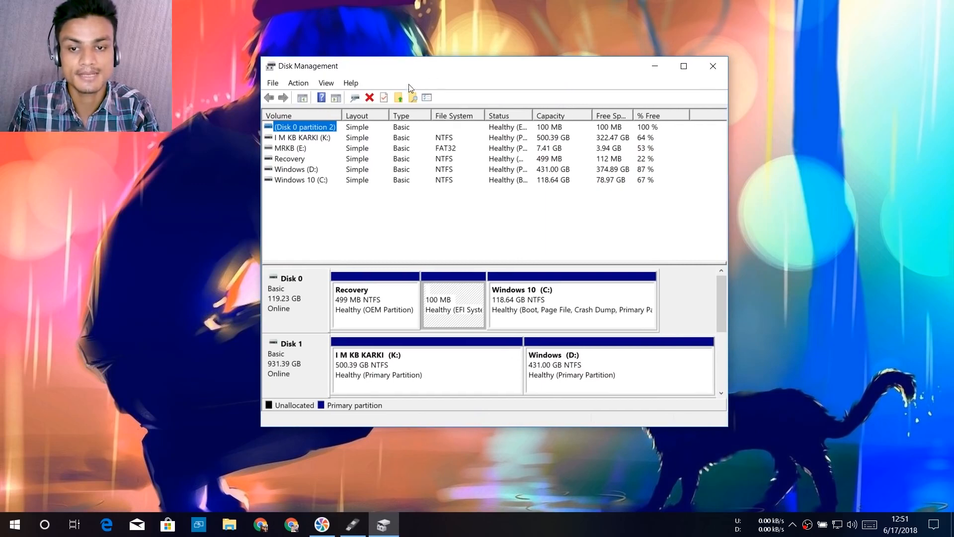
Open the properties of Disk 0 and check its partition style in the volume information.
left_click(295, 293)
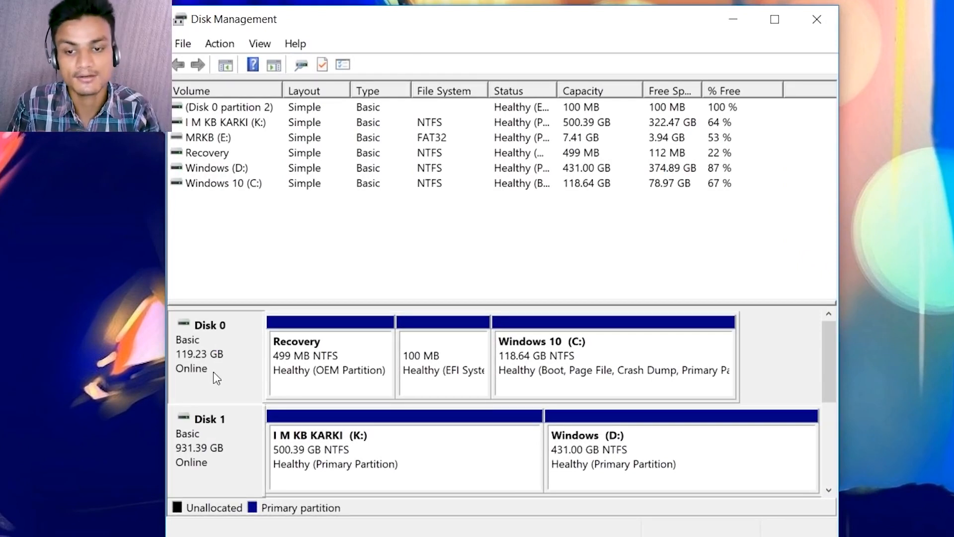
right_click(219, 357)
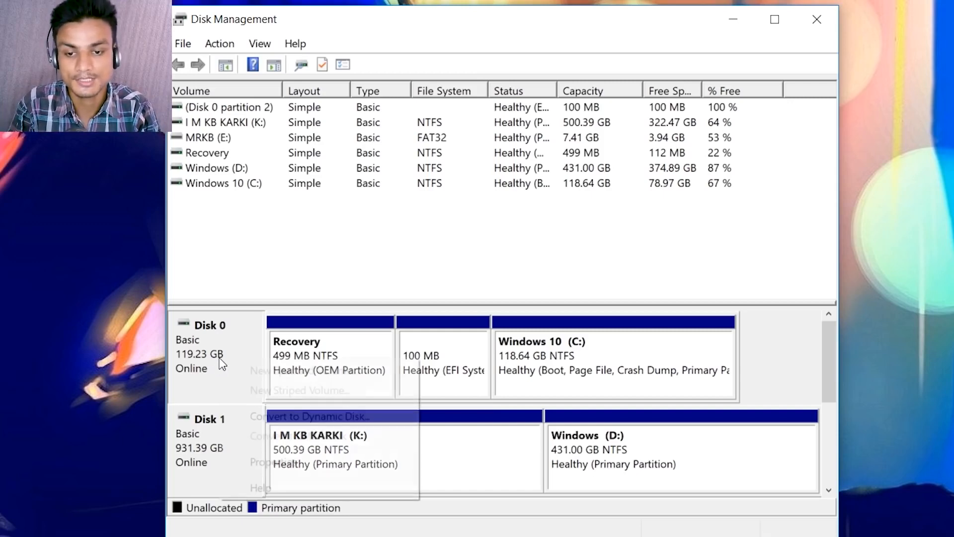
left_click(258, 462)
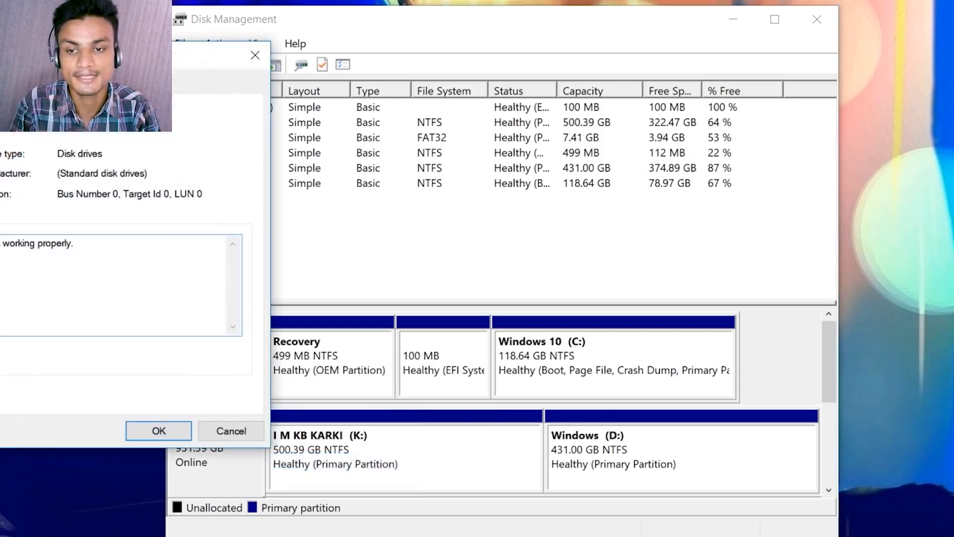
left_click_drag(149, 66, 454, 87)
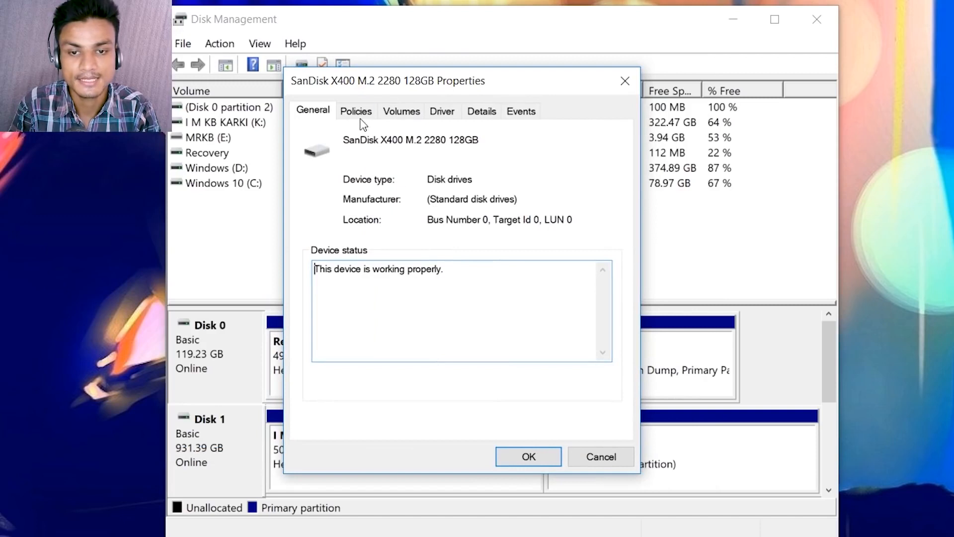
left_click(404, 111)
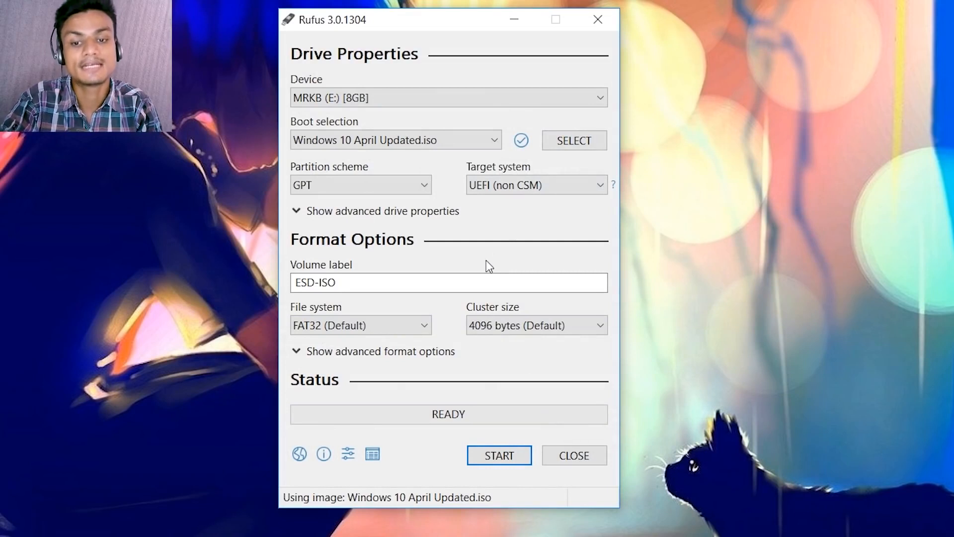
Return to Rufus and check the partition scheme and target system choices available under GPT.
left_click(370, 187)
left_click(366, 184)
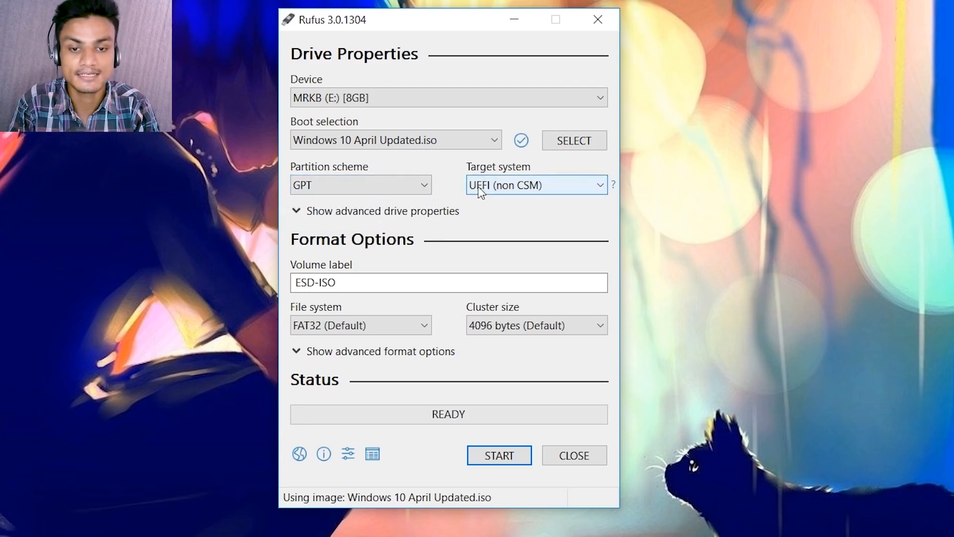
left_click(500, 188)
left_click(500, 187)
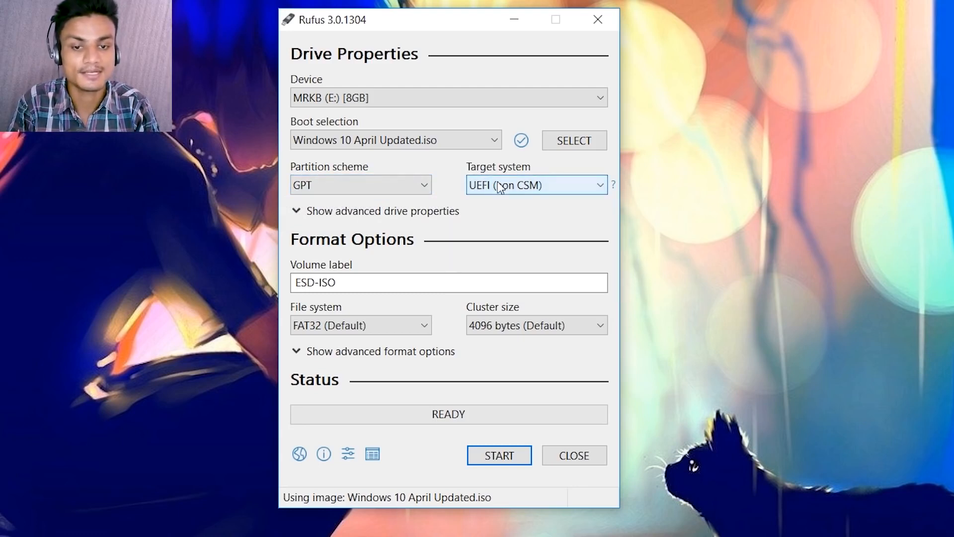
Try the MBR partition scheme, check its target system choices, and switch back to GPT.
left_click(425, 184)
left_click(375, 205)
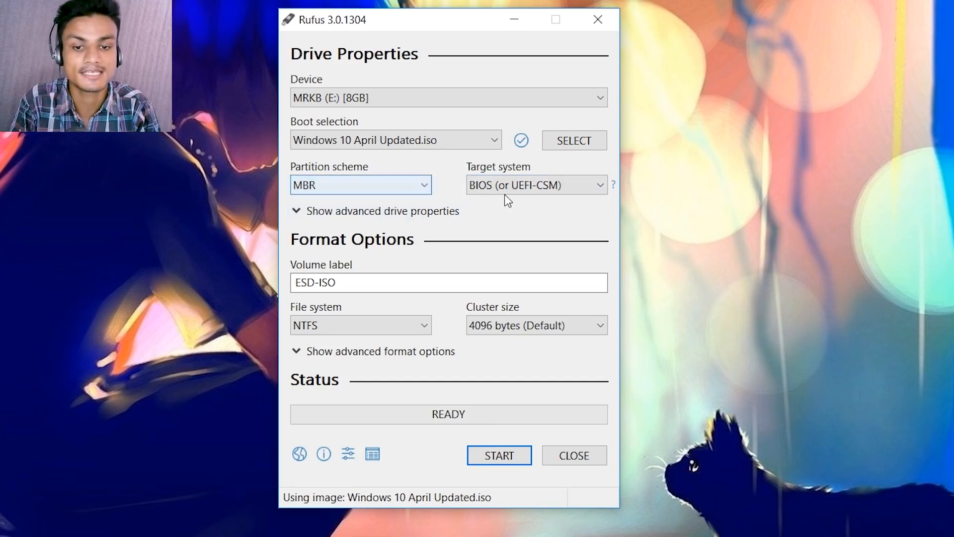
left_click(505, 185)
left_click(505, 185)
left_click(365, 191)
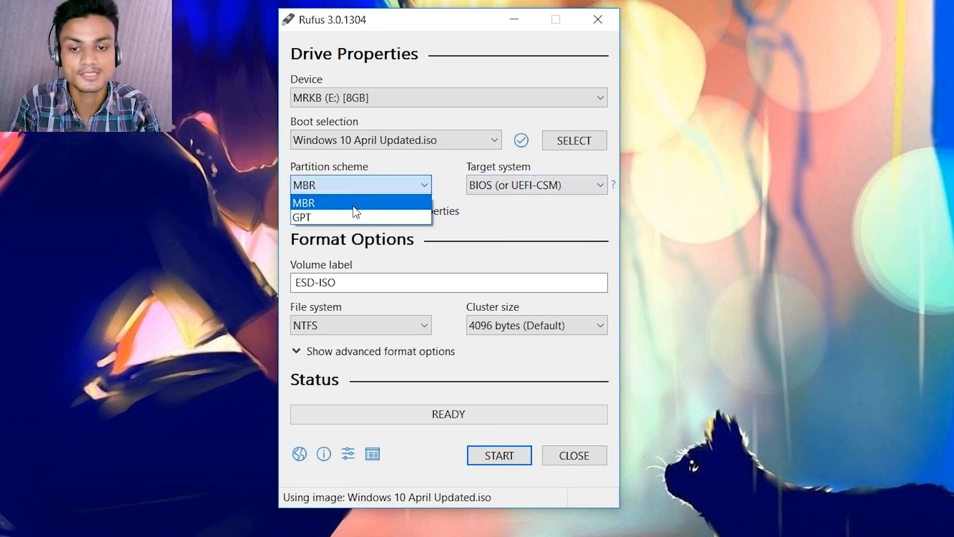
left_click(328, 217)
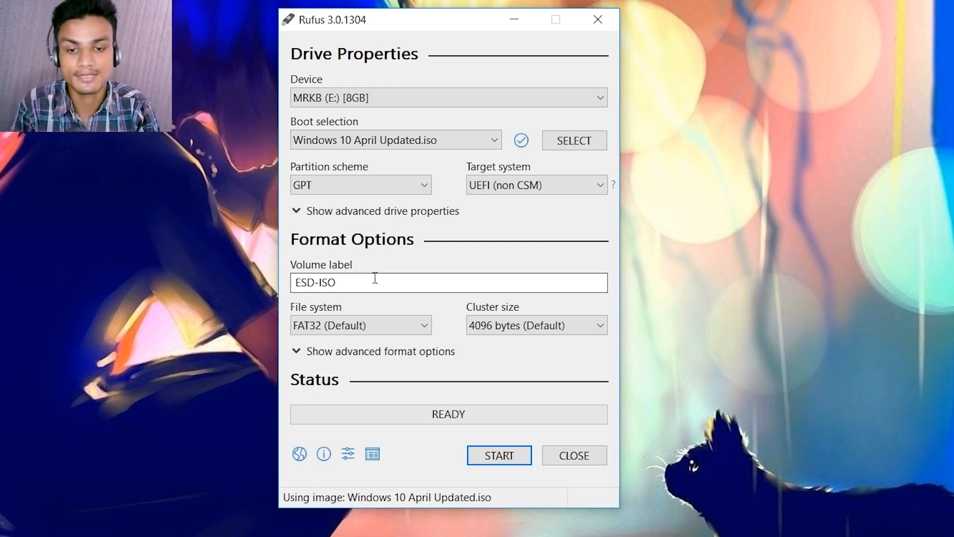
Replace the USB drive's volume label with MrKB.
left_click_drag(368, 280, 286, 283)
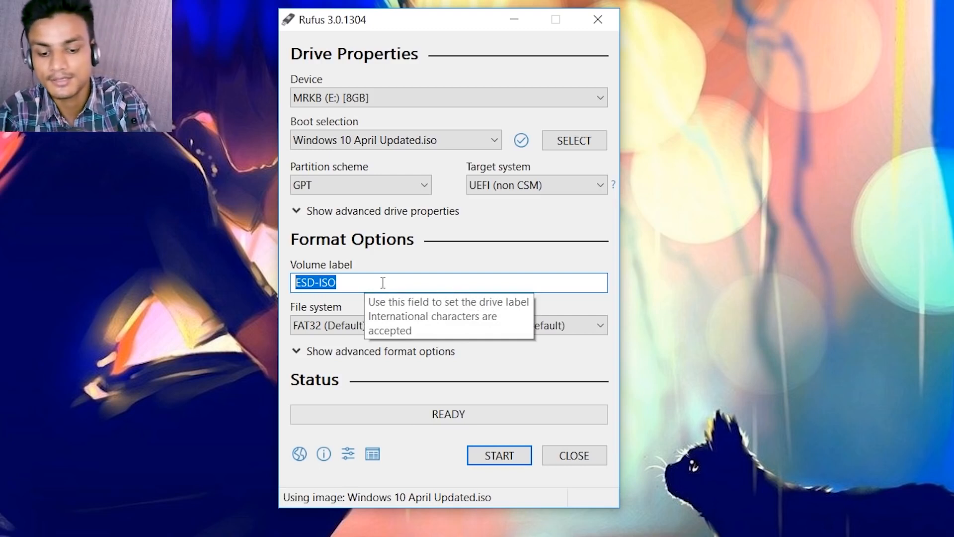
type("MrK")
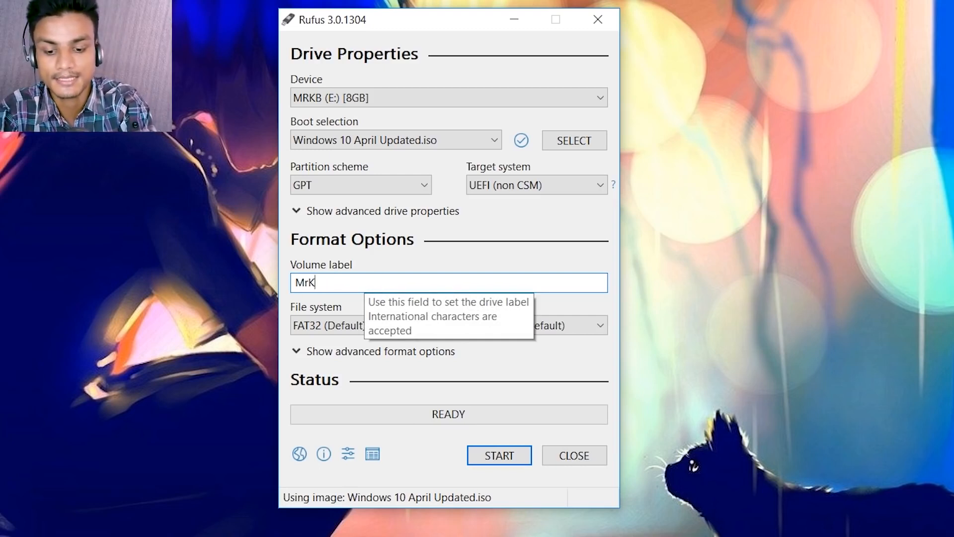
type("B")
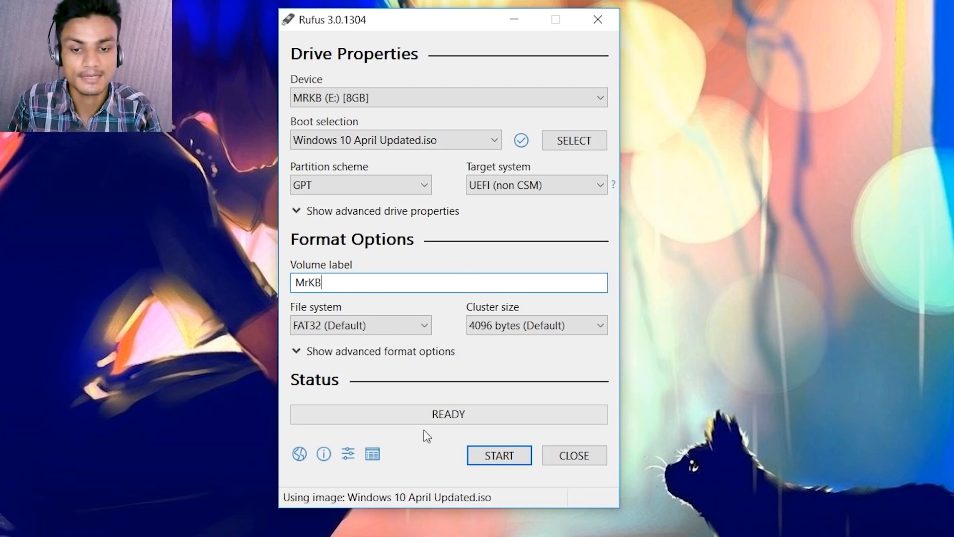
Start writing the Windows 10 image to the USB drive, accepting that all data on MRKB (E:) is destroyed.
left_click(498, 460)
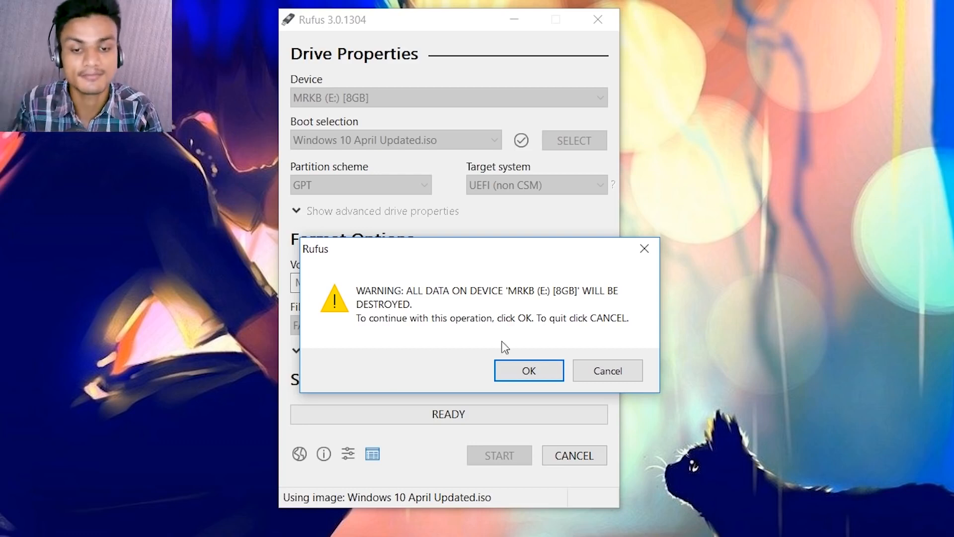
left_click(530, 375)
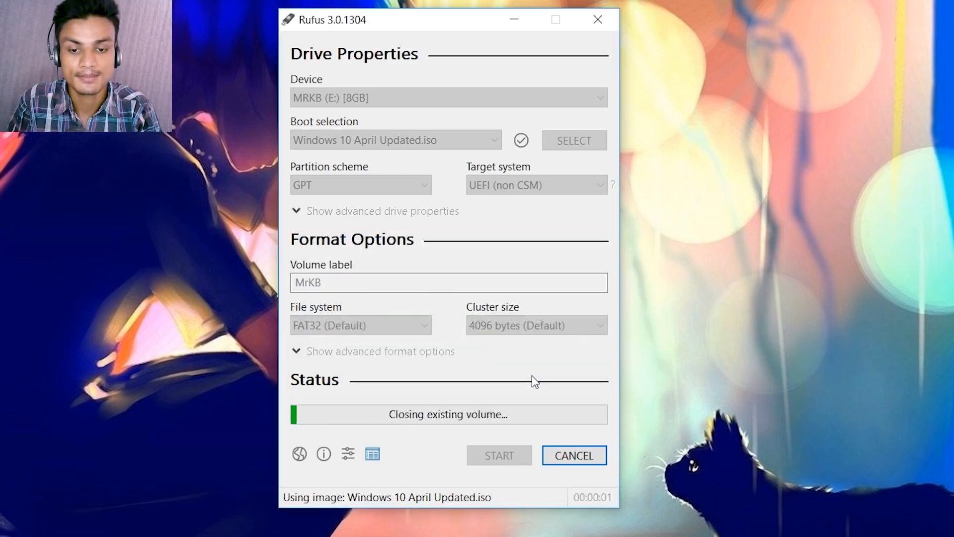
left_click_drag(431, 20, 443, 18)
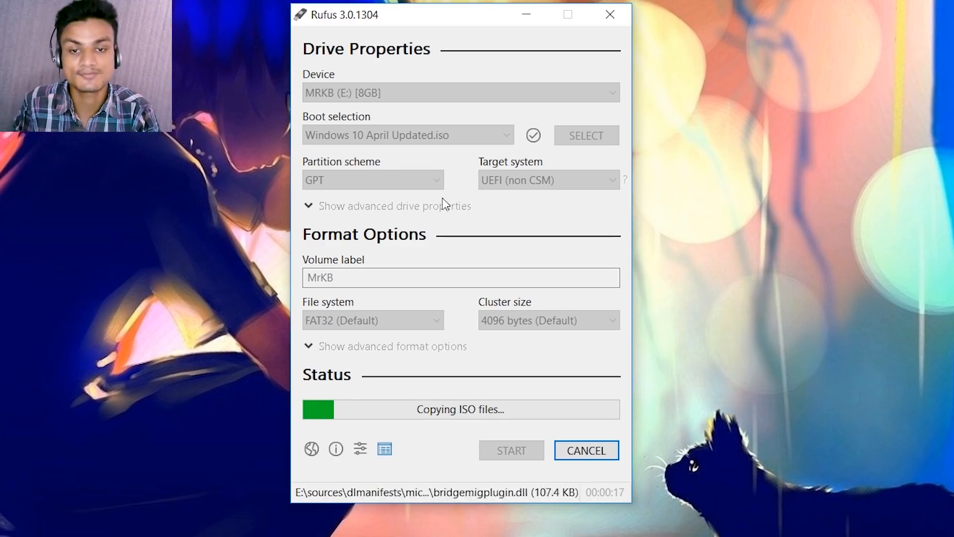
left_click_drag(449, 22, 491, 28)
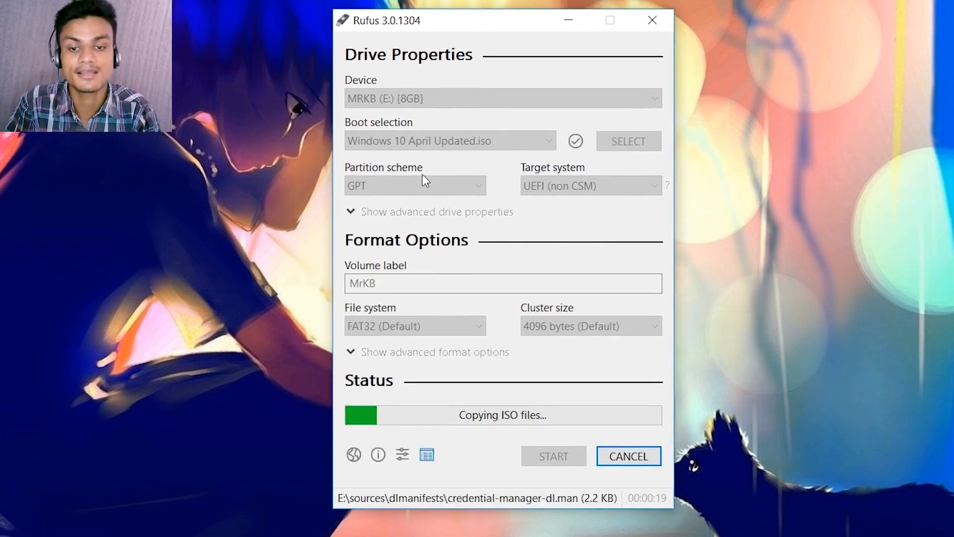